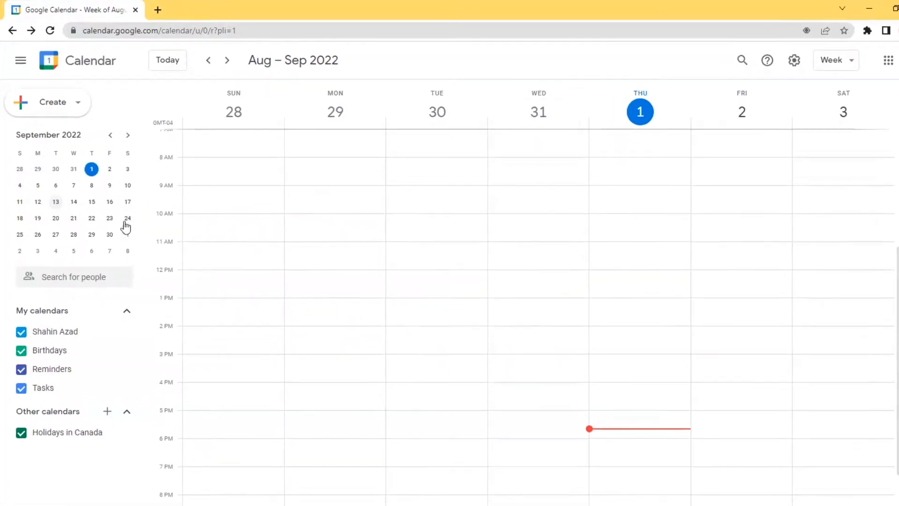
Create a new bookable appointment schedule and title it TEST.
{"action": "left_click", "coordinate": [59, 109]}
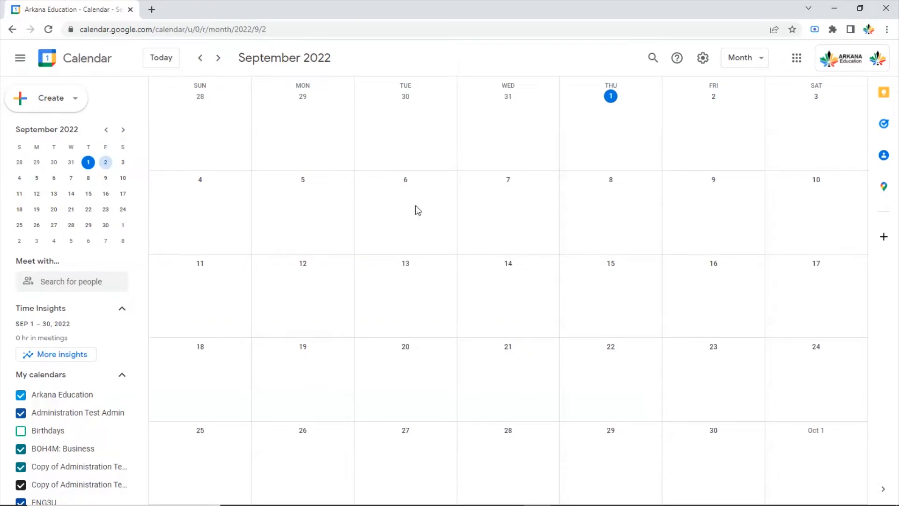
{"action": "left_click", "coordinate": [43, 101]}
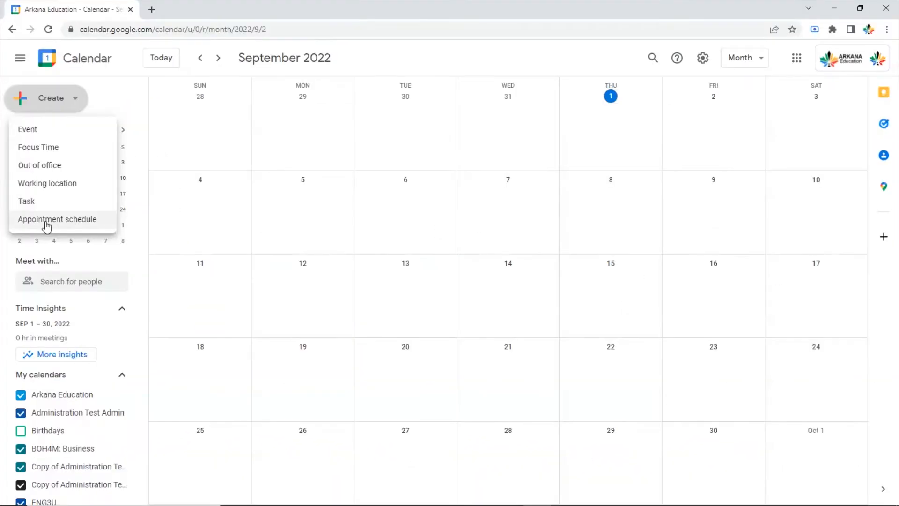
{"action": "left_click", "coordinate": [46, 222]}
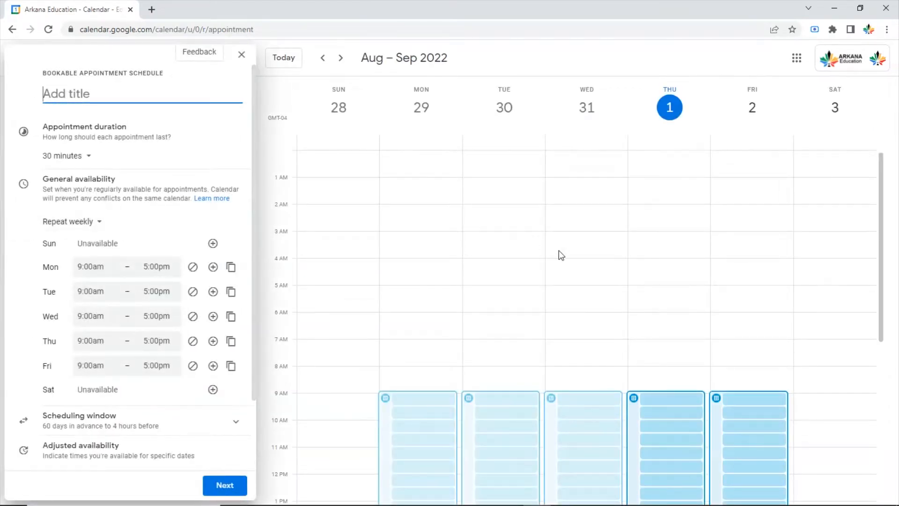
{"action": "scroll", "coordinate": [194, 257], "scroll_direction": "down", "scroll_amount": 2}
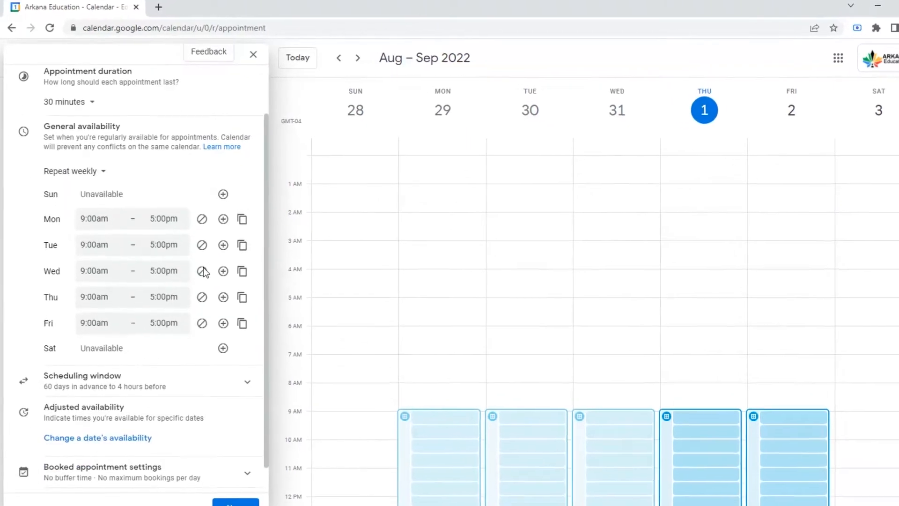
{"action": "scroll", "coordinate": [194, 257], "scroll_direction": "up", "scroll_amount": 2}
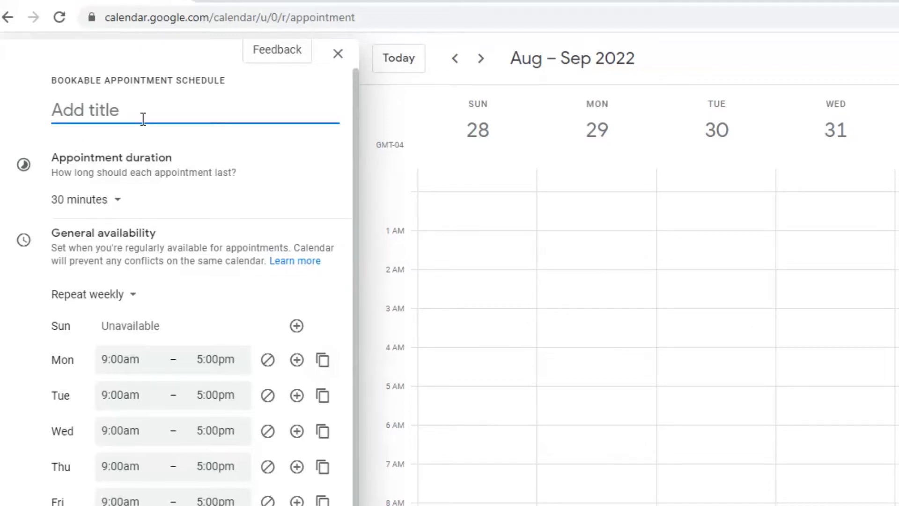
{"action": "type", "text": "TEST"}
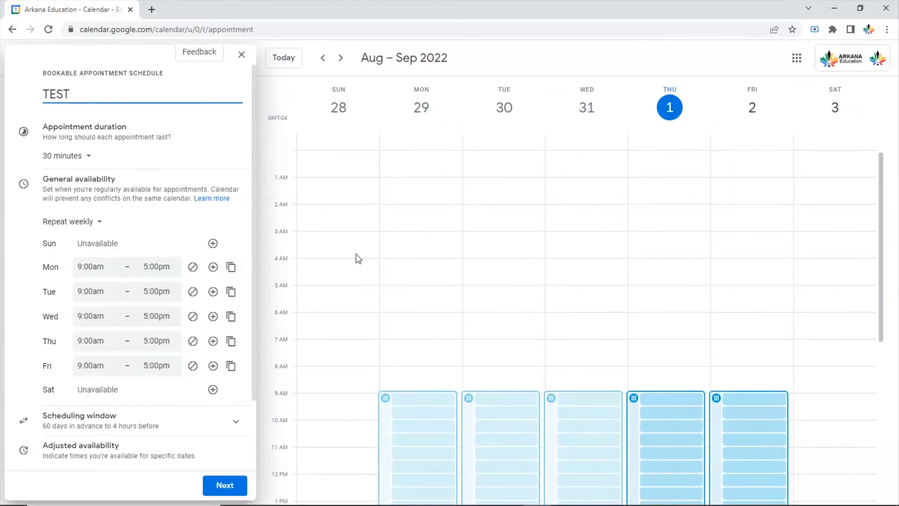
Try a 1 hour appointment duration, and settle on 45 minutes per appointment.
{"action": "scroll", "coordinate": [367, 262], "scroll_direction": "down", "scroll_amount": 5}
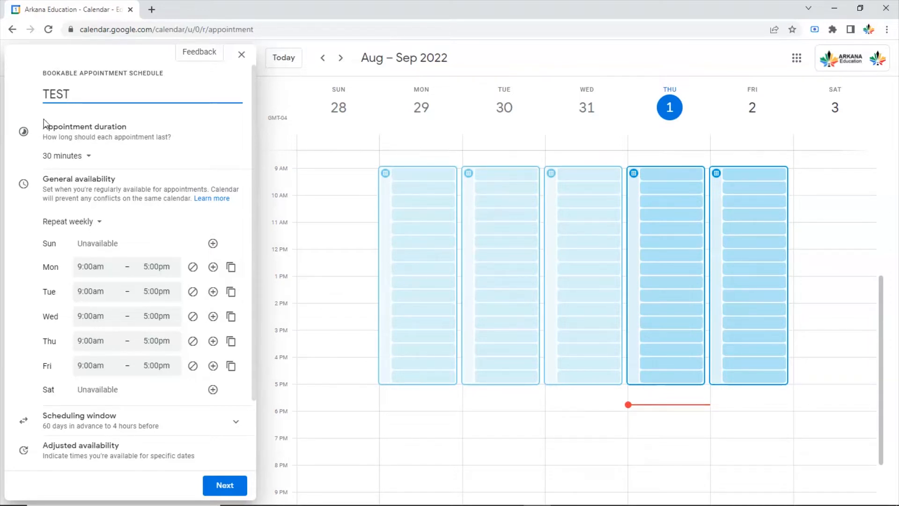
{"action": "left_click", "coordinate": [64, 156]}
{"action": "left_click", "coordinate": [61, 200]}
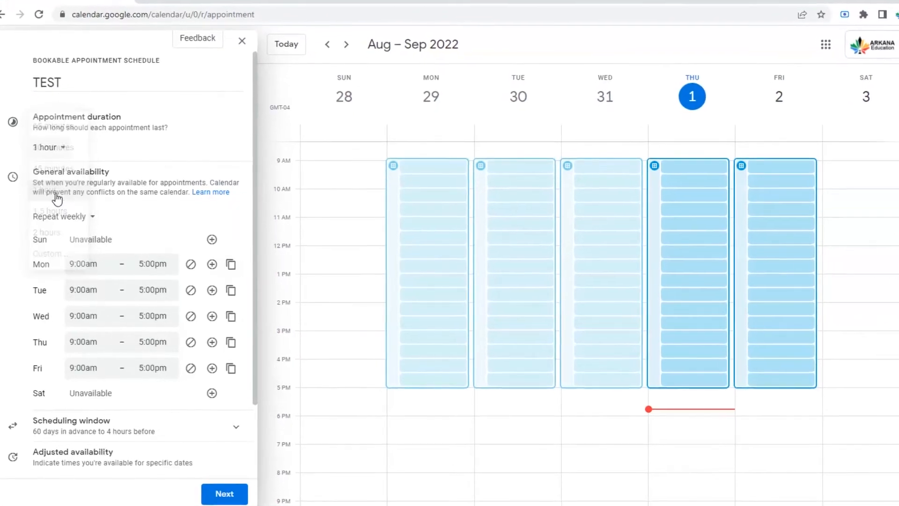
{"action": "left_click", "coordinate": [53, 161]}
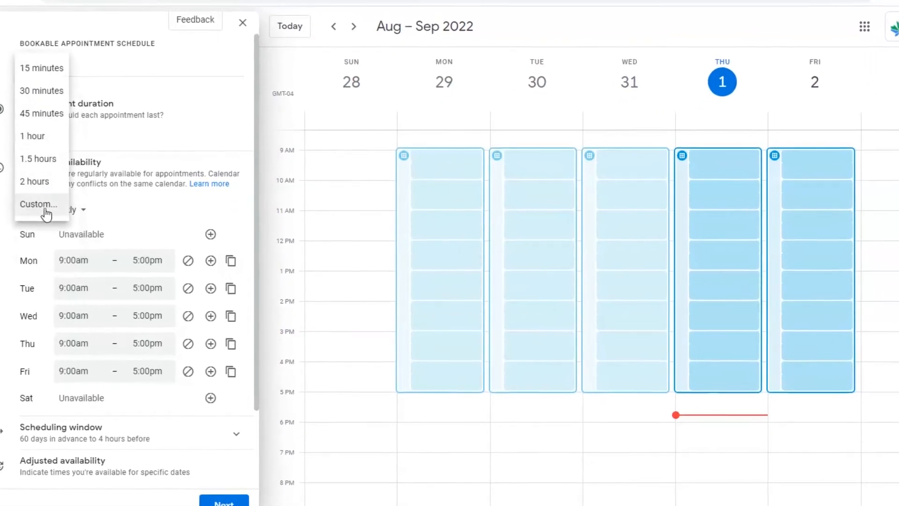
{"action": "left_click", "coordinate": [36, 183]}
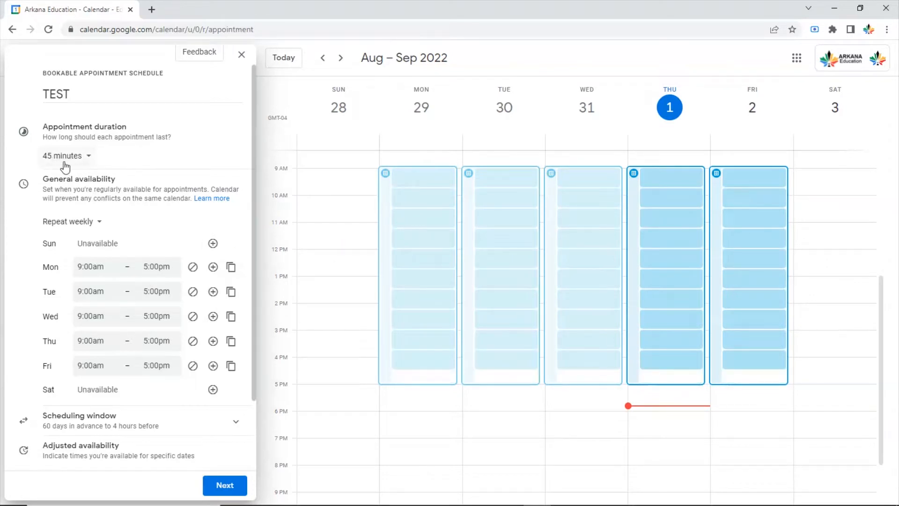
Add an availability period to Sunday and mark that day unavailable again.
{"action": "scroll", "coordinate": [117, 237], "scroll_direction": "down", "scroll_amount": 1}
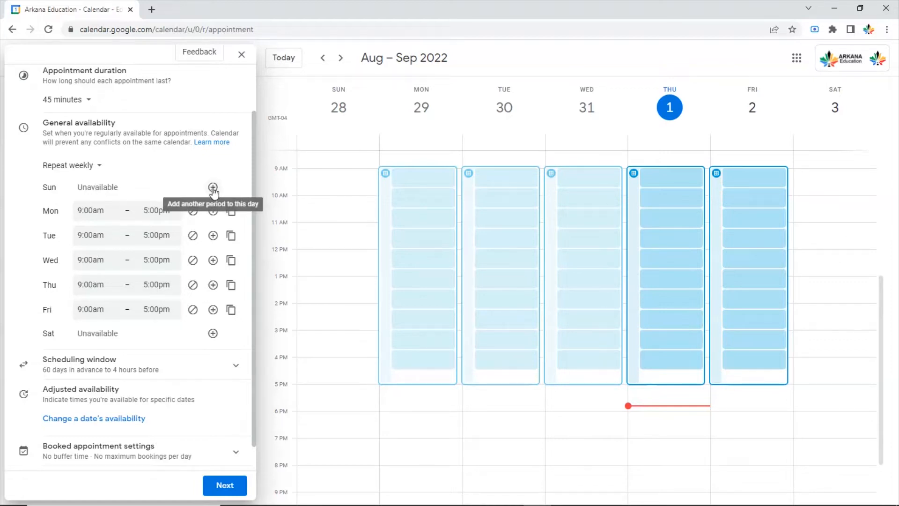
{"action": "left_click", "coordinate": [213, 188]}
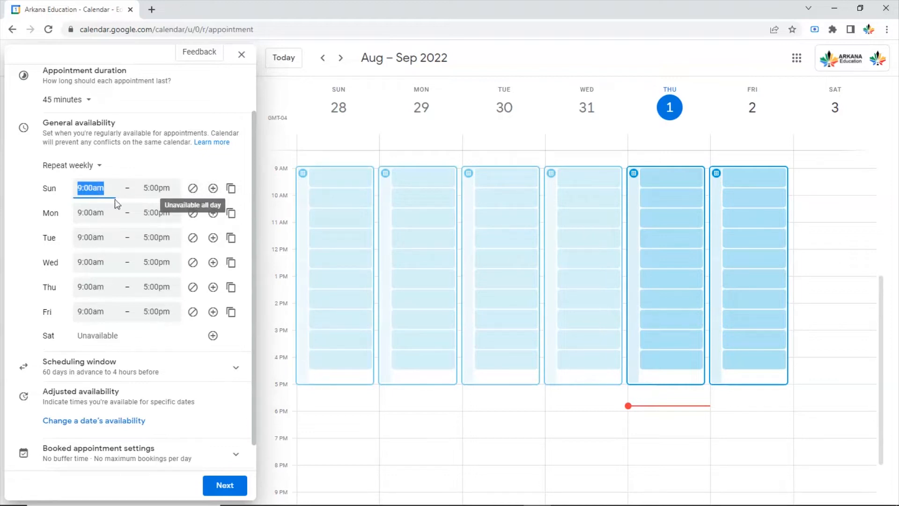
{"action": "left_click", "coordinate": [193, 189]}
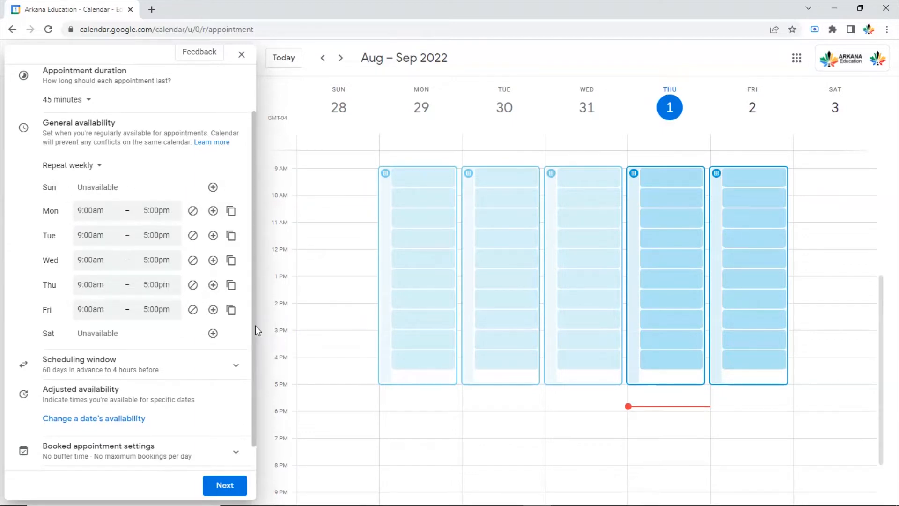
Add a second Monday availability period from 6:00pm to 9:00pm.
{"action": "left_click", "coordinate": [213, 212]}
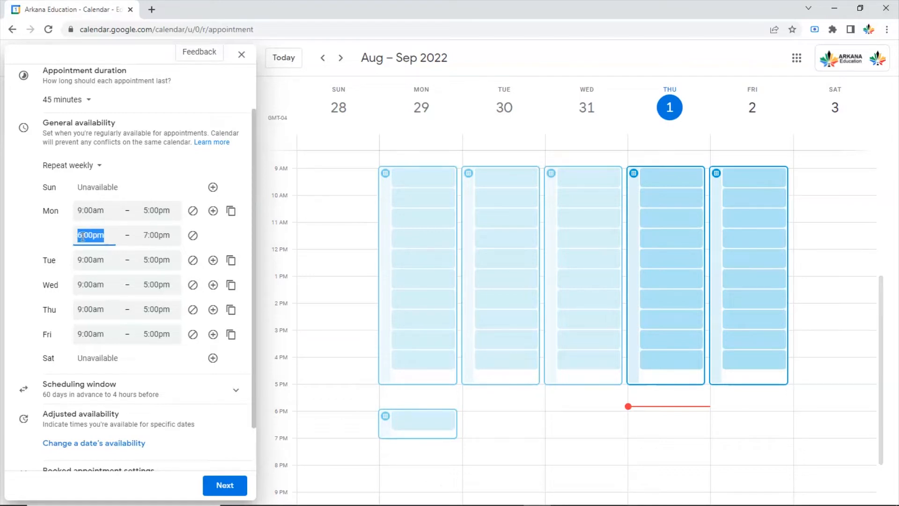
{"action": "left_click", "coordinate": [146, 236]}
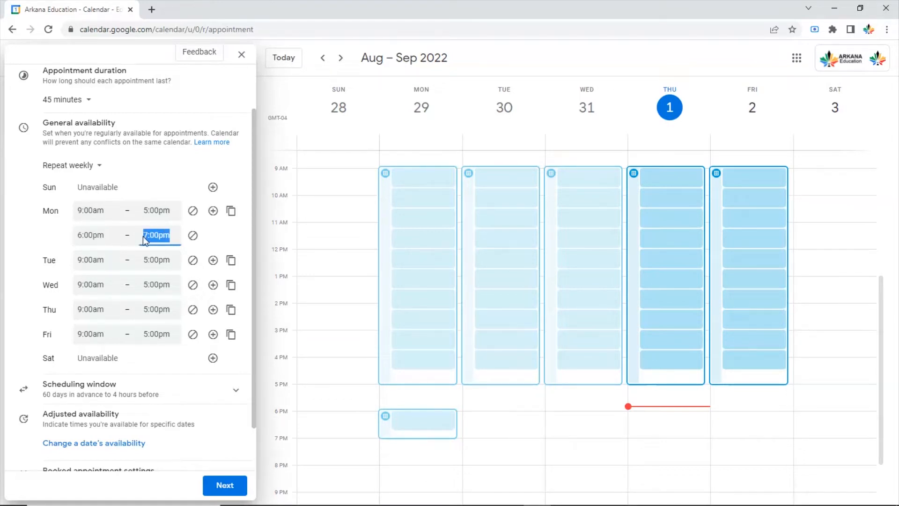
{"action": "left_click", "coordinate": [147, 236]}
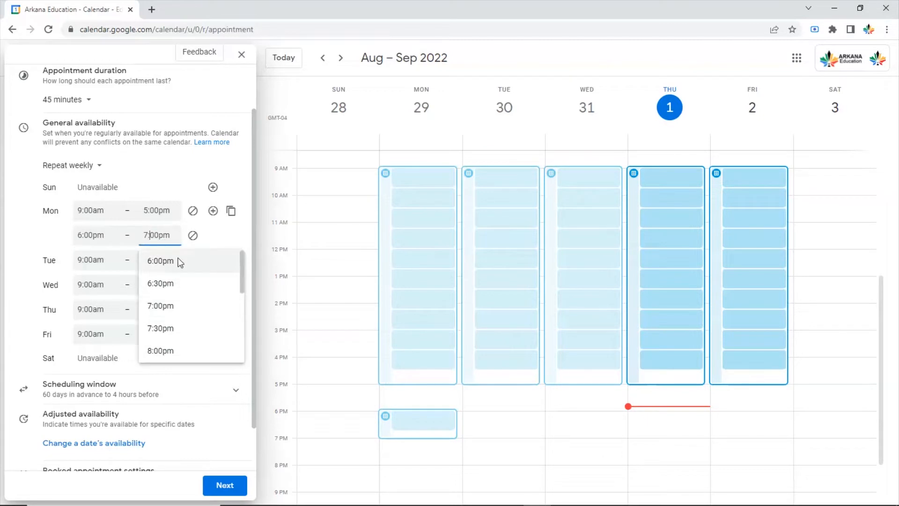
{"action": "key", "text": "shift+Left"}
{"action": "type", "text": "9"}
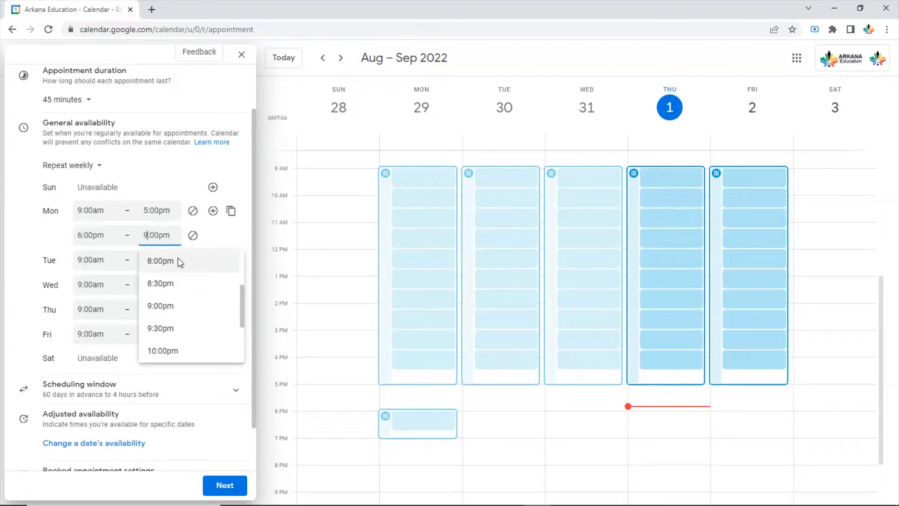
{"action": "left_click", "coordinate": [218, 238]}
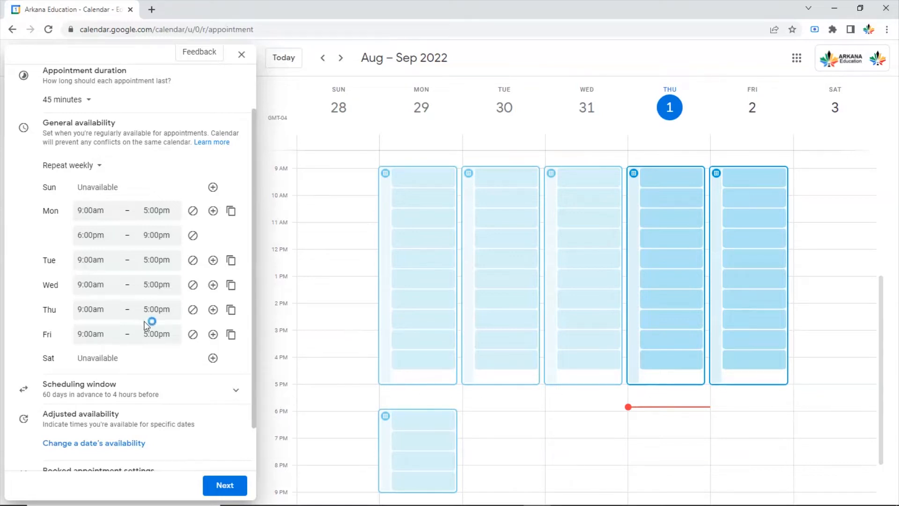
Review the scheduling window settings for start dates and the maximum and minimum advance booking times.
{"action": "scroll", "coordinate": [146, 326], "scroll_direction": "down", "scroll_amount": 2}
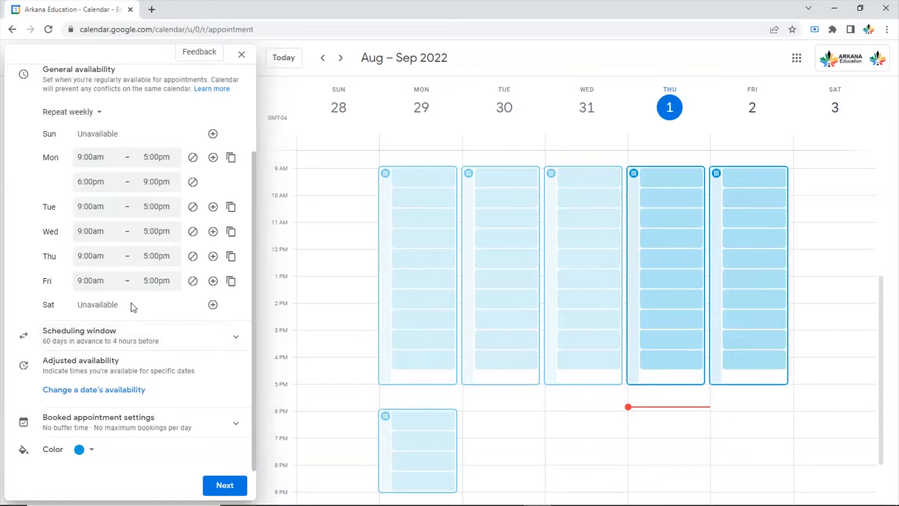
{"action": "left_click", "coordinate": [363, 247]}
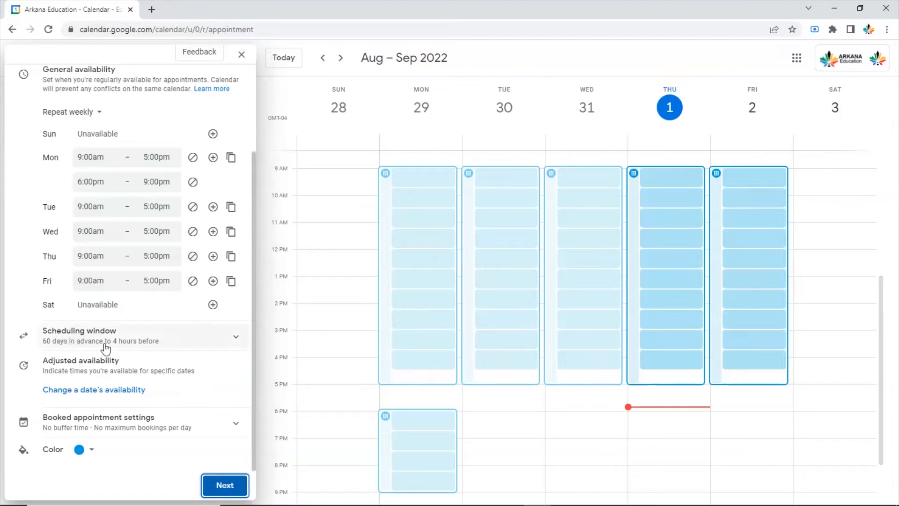
{"action": "left_click", "coordinate": [120, 342]}
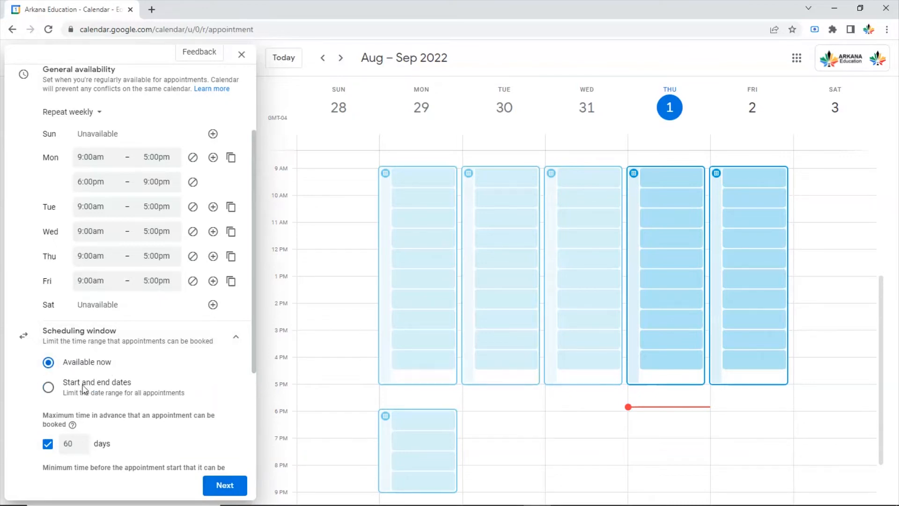
{"action": "scroll", "coordinate": [128, 388], "scroll_direction": "down", "scroll_amount": 3}
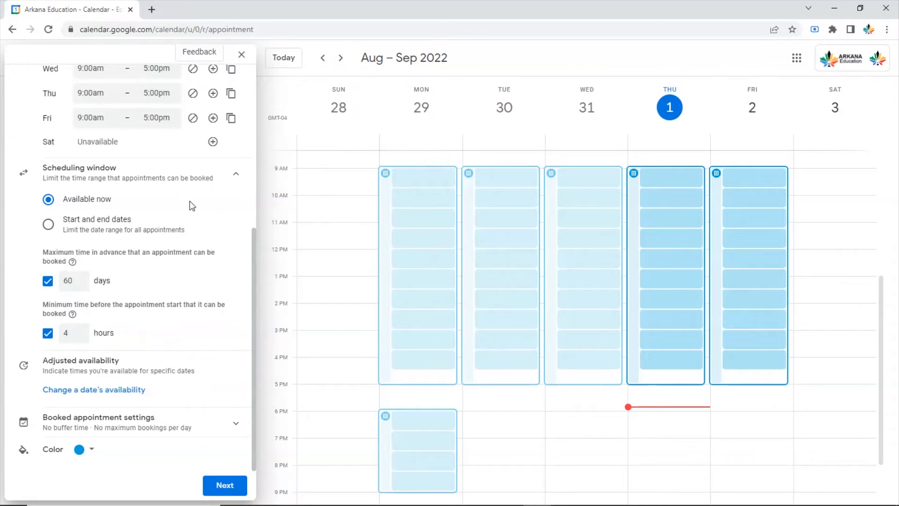
{"action": "left_click", "coordinate": [237, 177]}
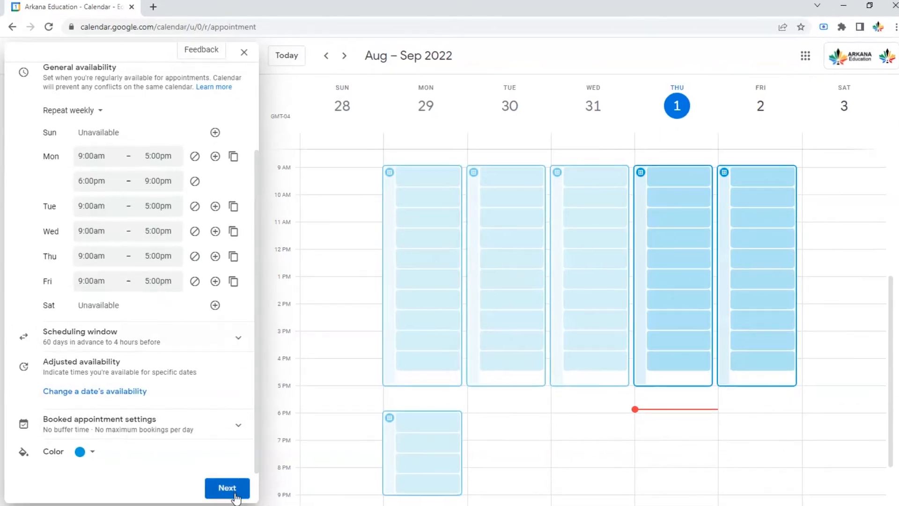
Continue to the schedule's booking page details and check the booking page photo and name.
{"action": "left_click", "coordinate": [234, 494]}
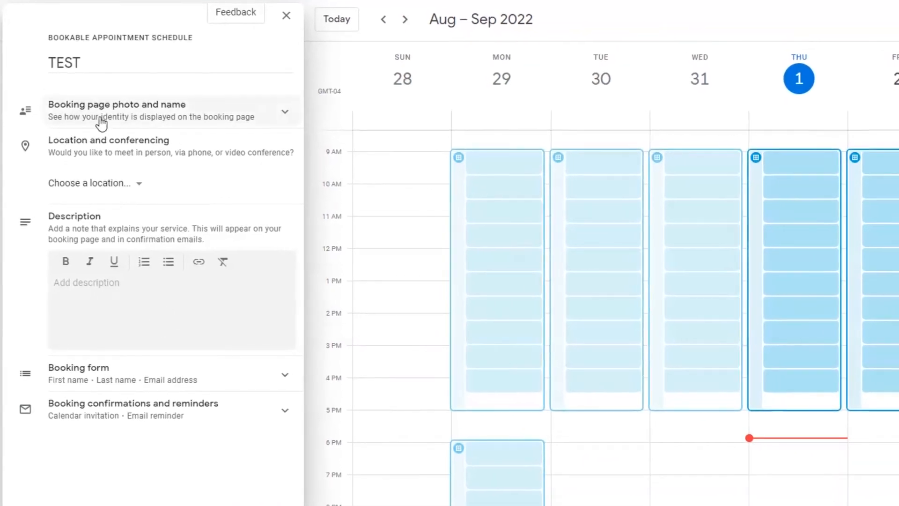
{"action": "left_click", "coordinate": [166, 122]}
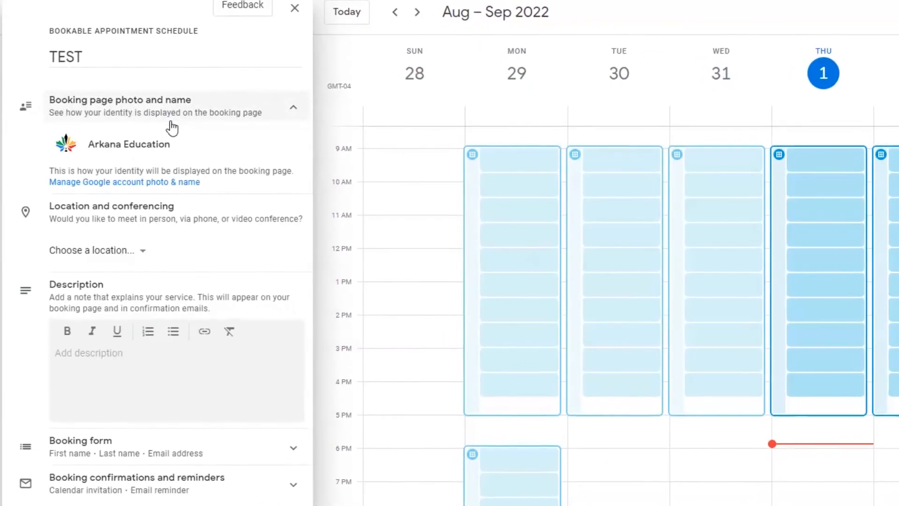
{"action": "left_click", "coordinate": [187, 109]}
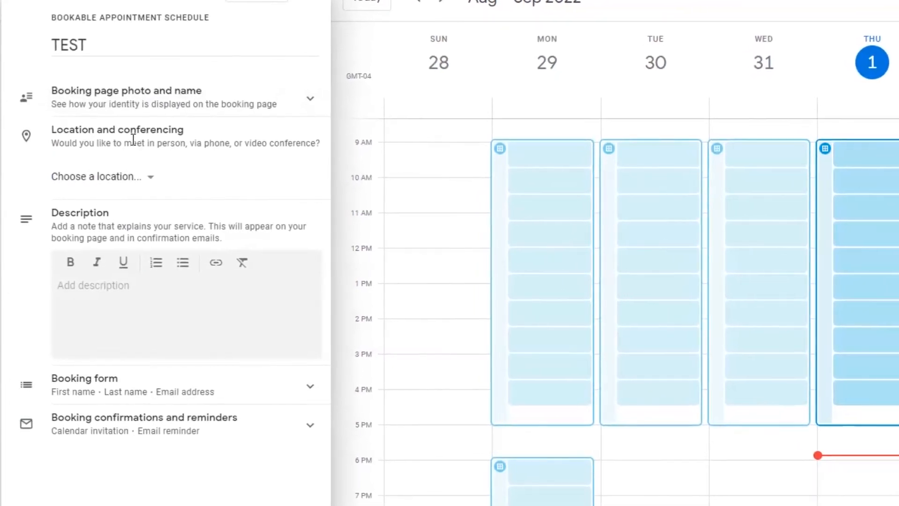
Set the appointments' location and conferencing to Google Meet video conferencing.
{"action": "left_click", "coordinate": [139, 183]}
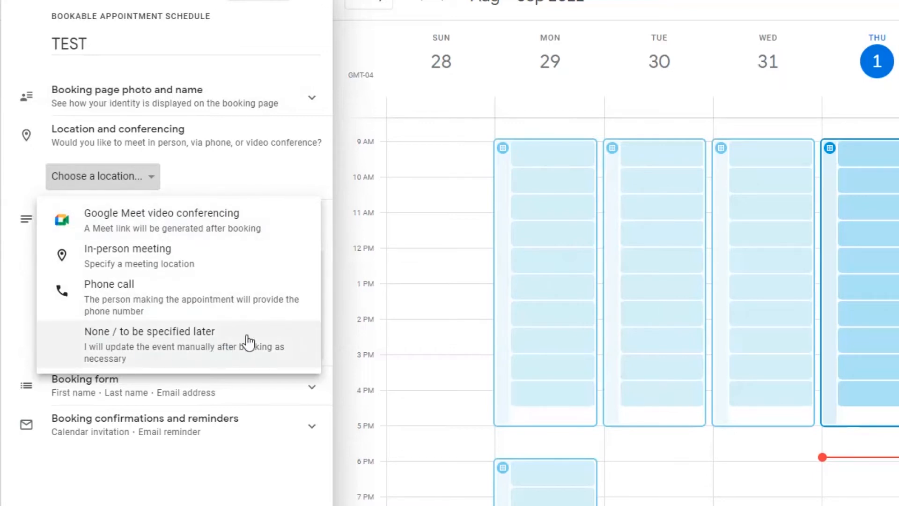
{"action": "left_click", "coordinate": [126, 230]}
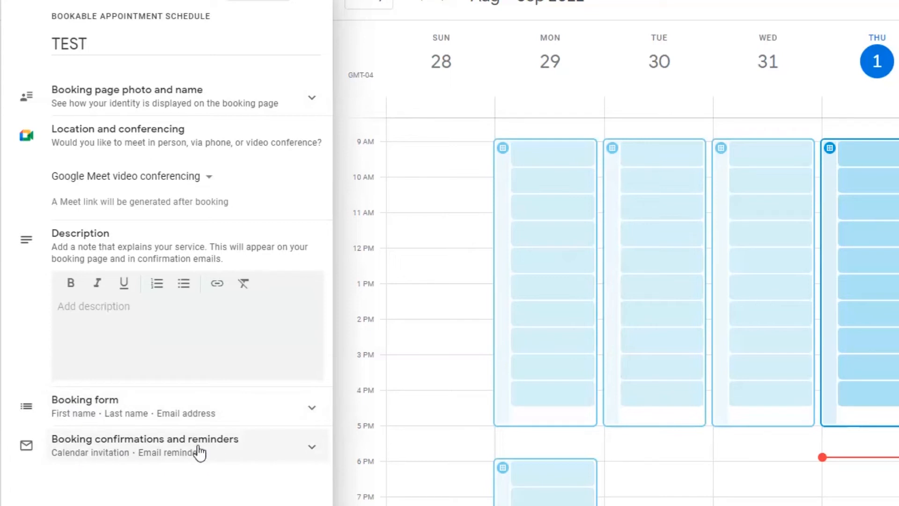
{"action": "left_click", "coordinate": [106, 317]}
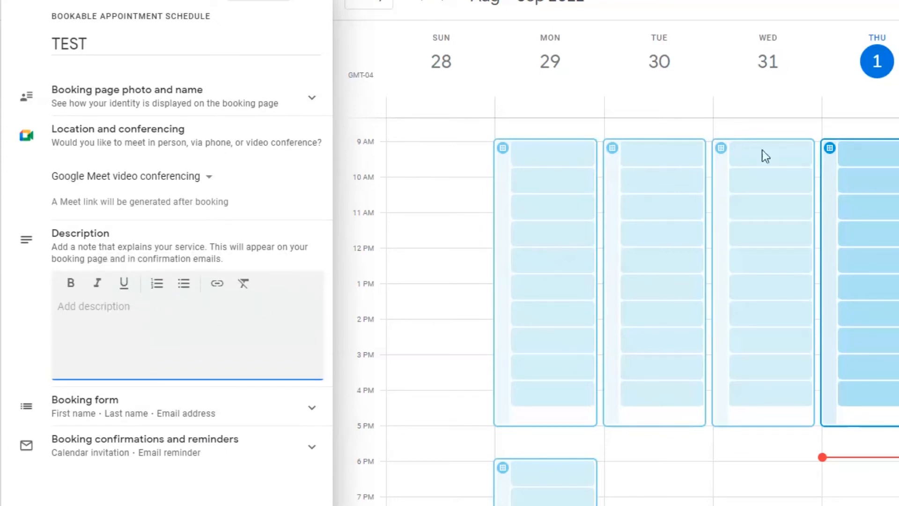
Examine the booking form's fields and the options for adding another item.
{"action": "left_click", "coordinate": [127, 422]}
{"action": "scroll", "coordinate": [250, 386], "scroll_direction": "down", "scroll_amount": 3}
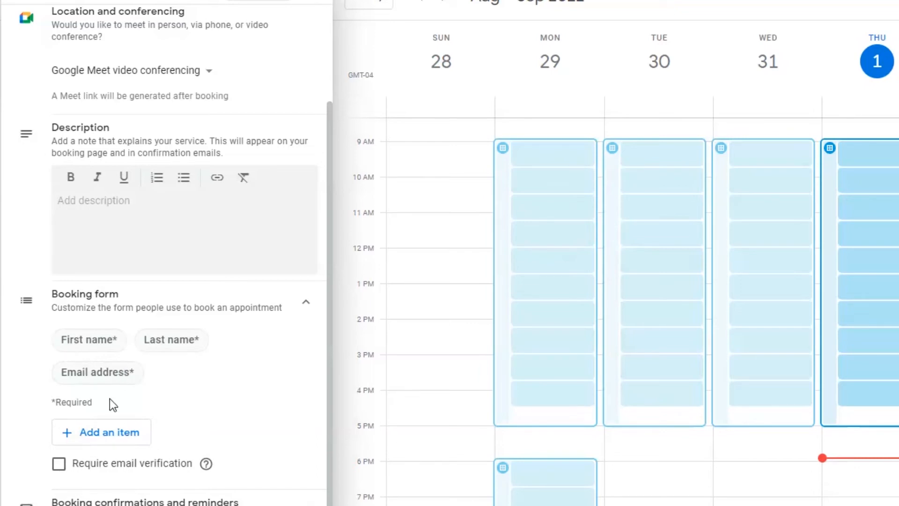
{"action": "left_click", "coordinate": [110, 442]}
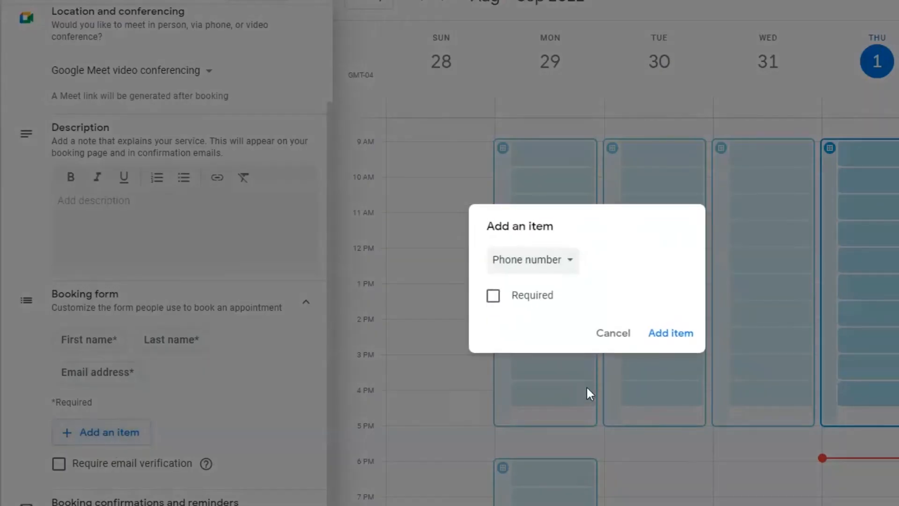
{"action": "left_click", "coordinate": [615, 334]}
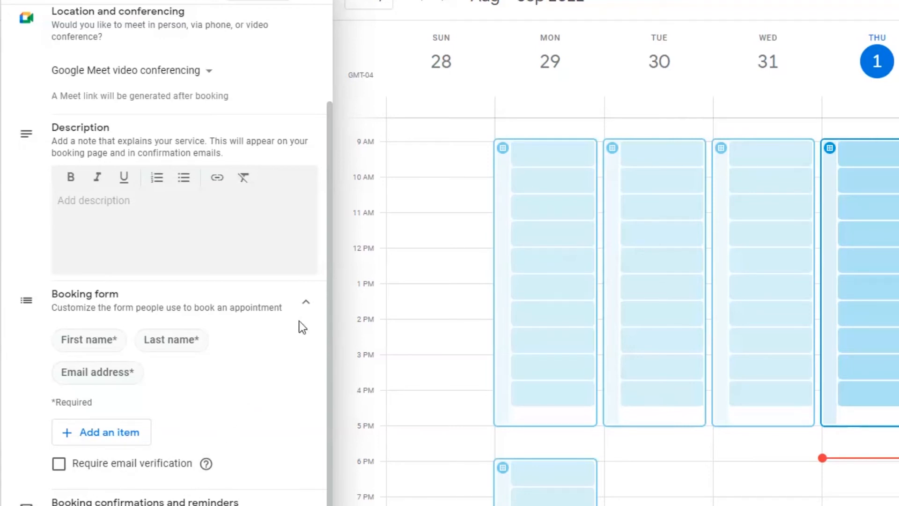
{"action": "left_click", "coordinate": [306, 302]}
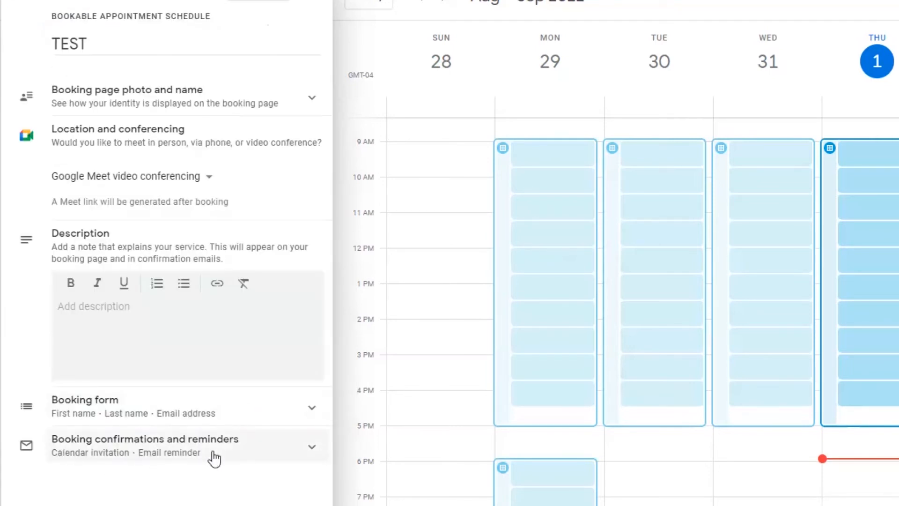
Add a second email reminder, 10 minutes before, to the booking confirmations and reminders.
{"action": "left_click", "coordinate": [241, 456]}
{"action": "scroll", "coordinate": [232, 437], "scroll_direction": "down", "scroll_amount": 2}
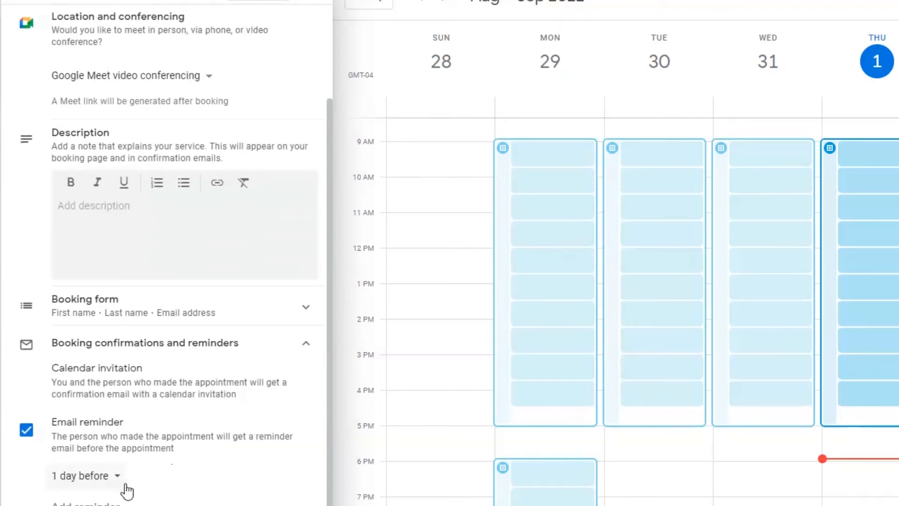
{"action": "left_click", "coordinate": [86, 503]}
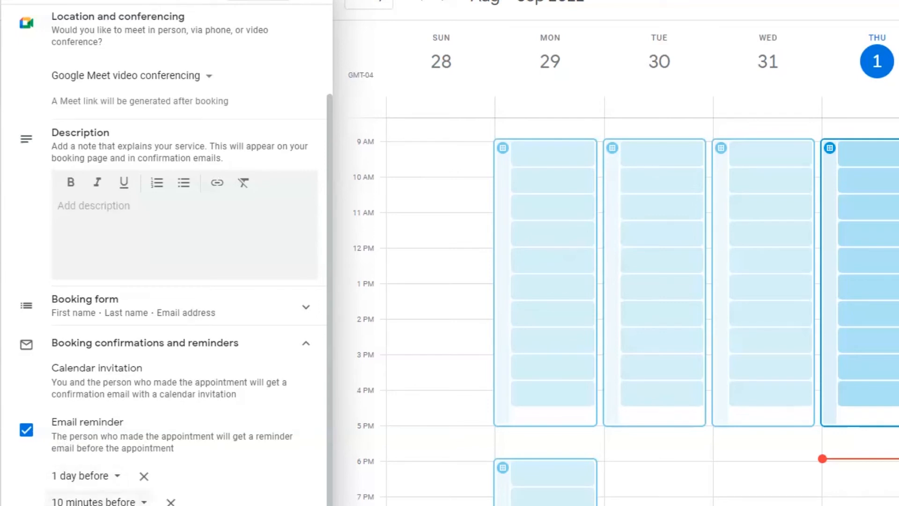
Add a third email reminder, 30 minutes before, and save the appointment schedule.
{"action": "scroll", "coordinate": [224, 489], "scroll_direction": "down", "scroll_amount": 1}
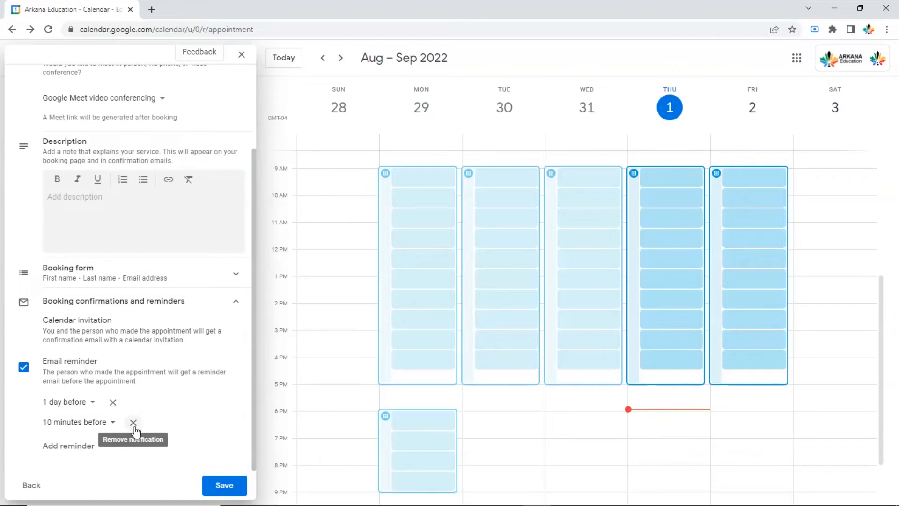
{"action": "left_click", "coordinate": [82, 445]}
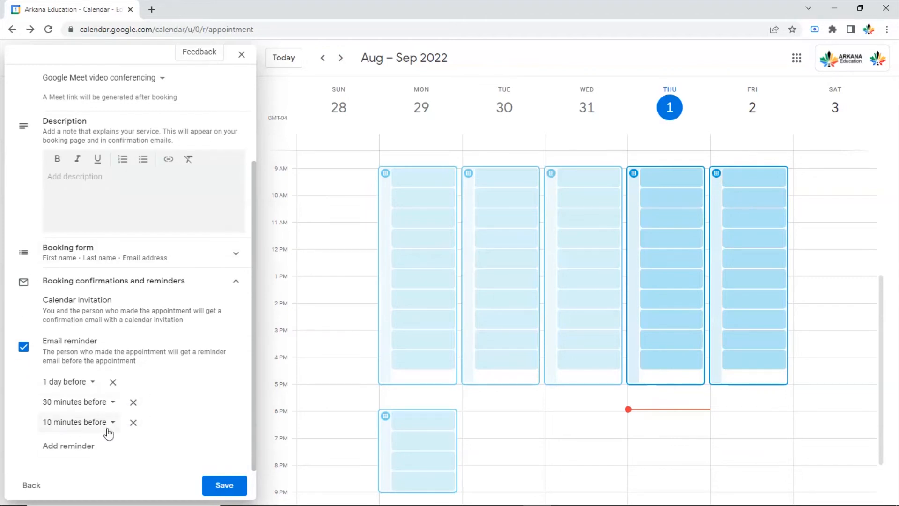
{"action": "left_click", "coordinate": [214, 485]}
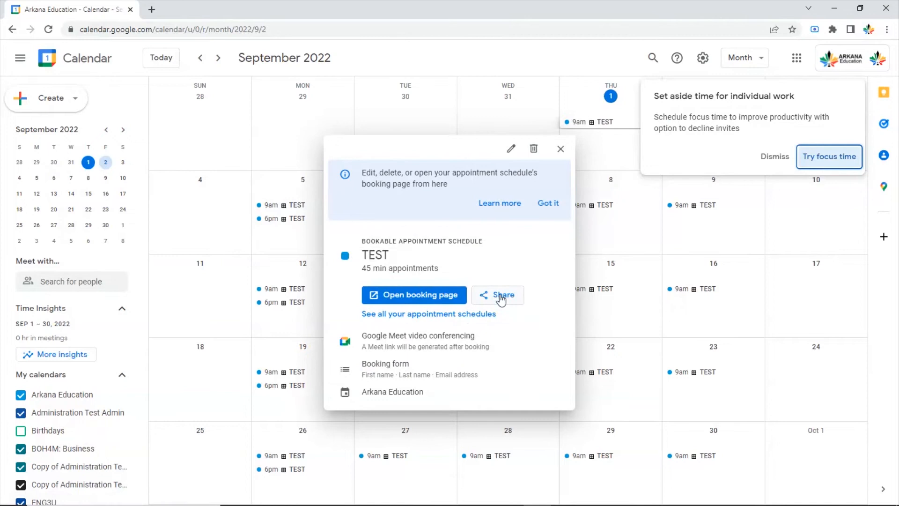
Open the TEST schedule's booking page in a new browser tab and dismiss the calendar's focus time suggestion.
{"action": "right_click", "coordinate": [422, 299]}
{"action": "left_click", "coordinate": [520, 305]}
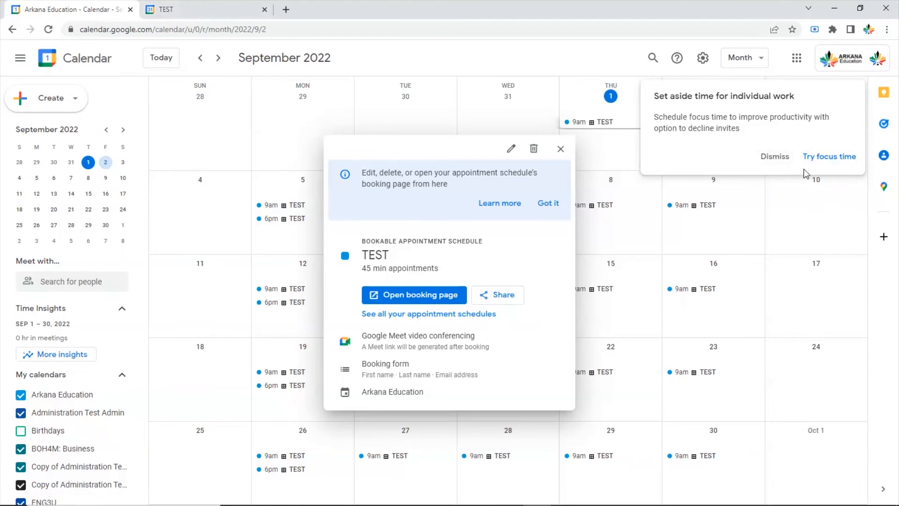
{"action": "left_click", "coordinate": [777, 159]}
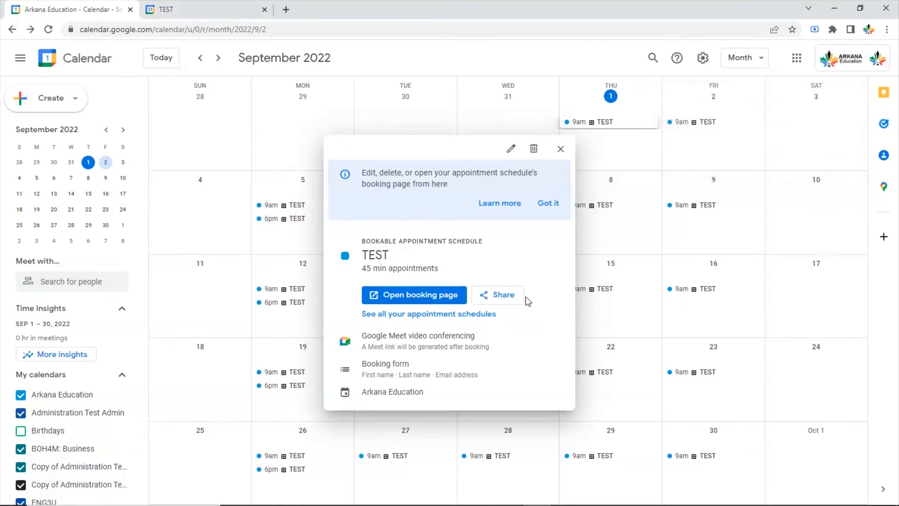
{"action": "right_click", "coordinate": [497, 298]}
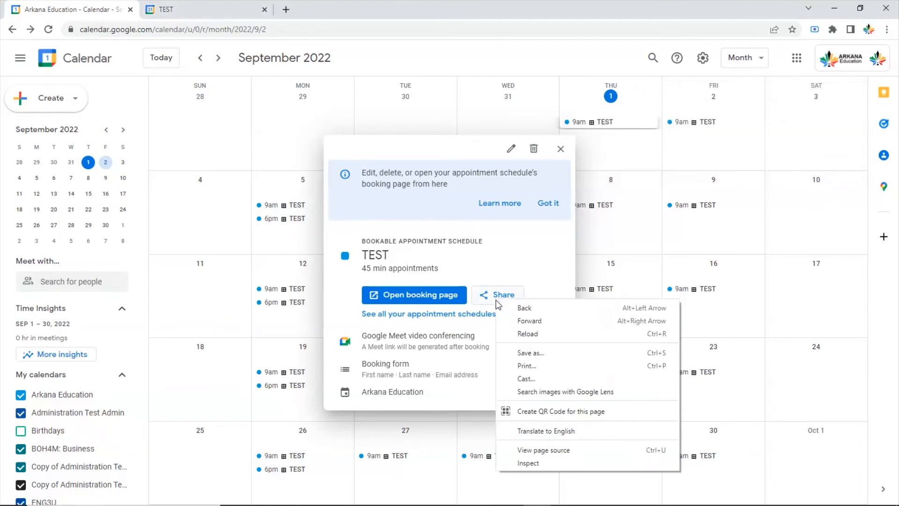
{"action": "left_click", "coordinate": [196, 9]}
{"action": "left_click", "coordinate": [198, 10]}
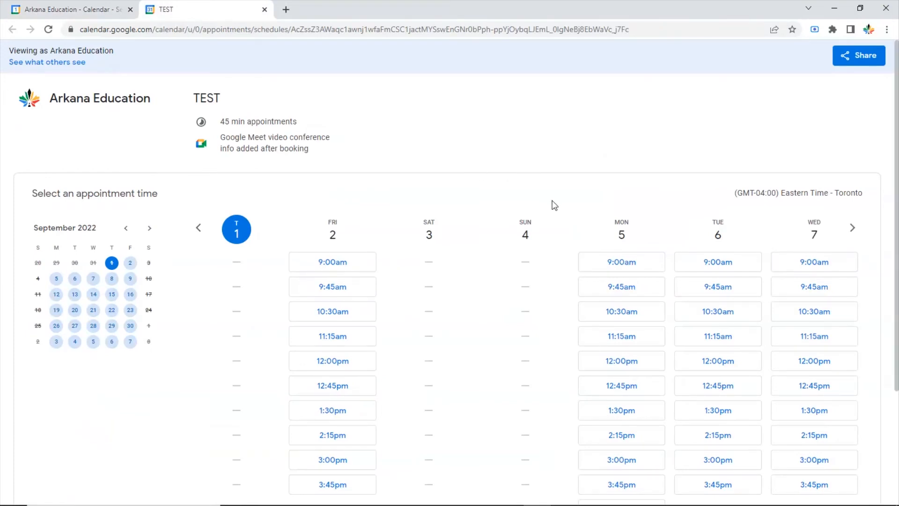
Check the bookable time slots and open the booking form for Friday, September 2 at 9:00am.
{"action": "scroll", "coordinate": [554, 205], "scroll_direction": "down", "scroll_amount": 3}
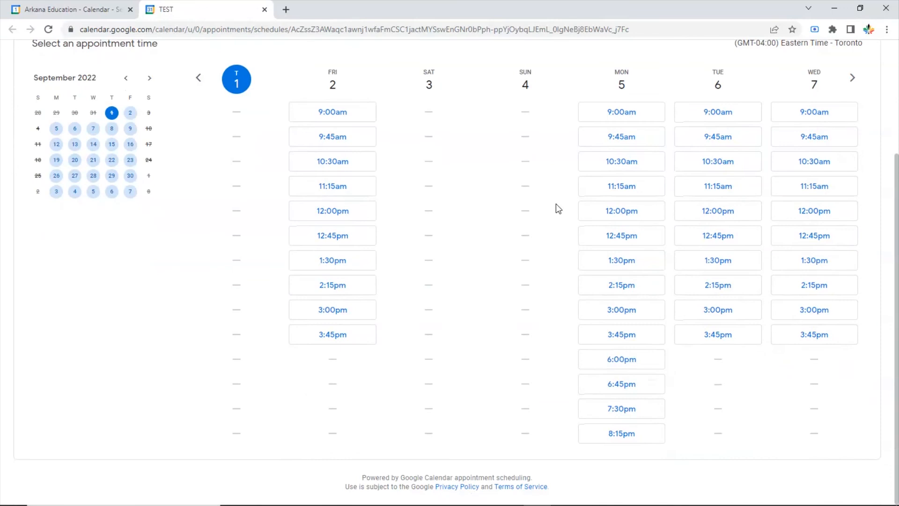
{"action": "scroll", "coordinate": [556, 211], "scroll_direction": "up", "scroll_amount": 1}
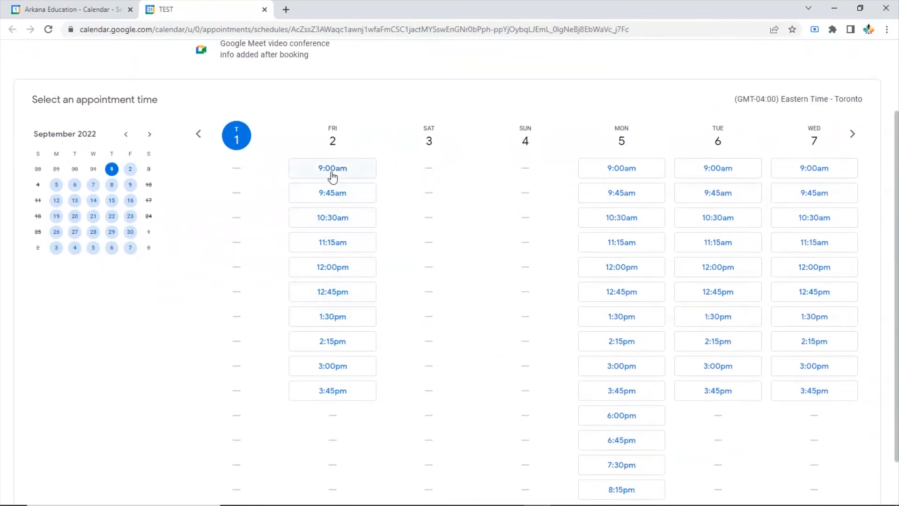
{"action": "scroll", "coordinate": [322, 174], "scroll_direction": "down", "scroll_amount": 1}
{"action": "left_click", "coordinate": [328, 115]}
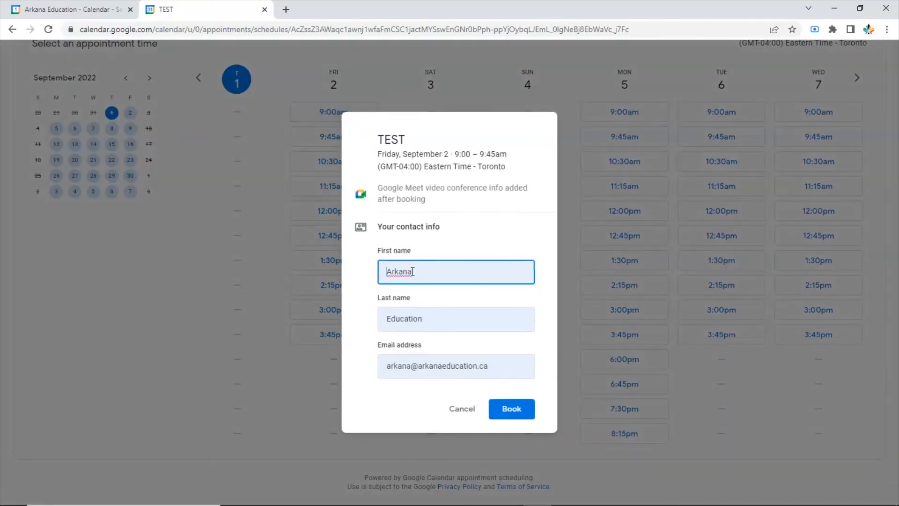
Clear the first name, last name and email address in the booking form, and cancel the booking.
{"action": "double_click", "coordinate": [405, 272]}
{"action": "key", "text": "BackSpace"}
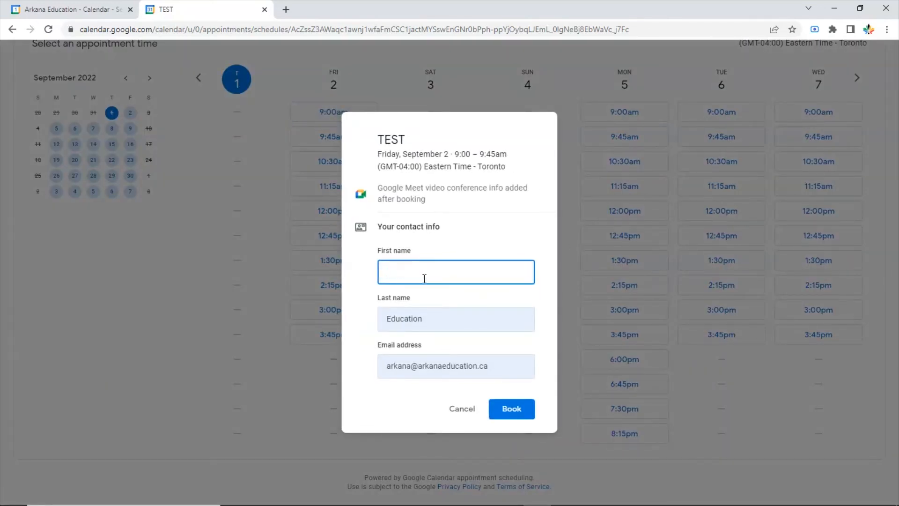
{"action": "double_click", "coordinate": [427, 321]}
{"action": "key", "text": "BackSpace"}
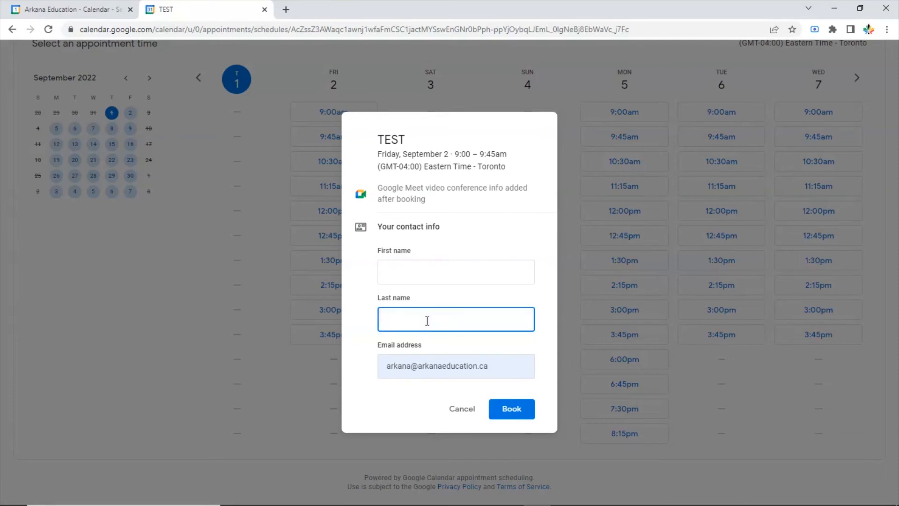
{"action": "triple_click", "coordinate": [424, 373]}
{"action": "key", "text": "BackSpace"}
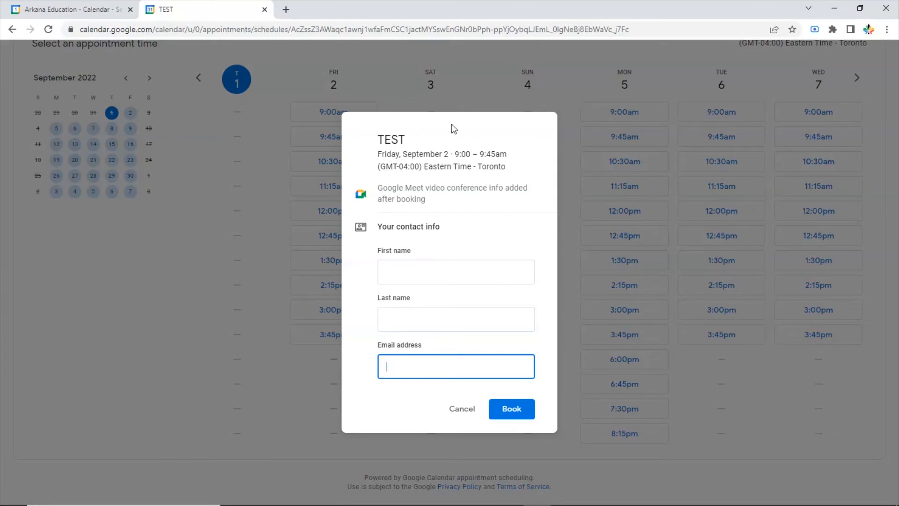
{"action": "left_click", "coordinate": [454, 418]}
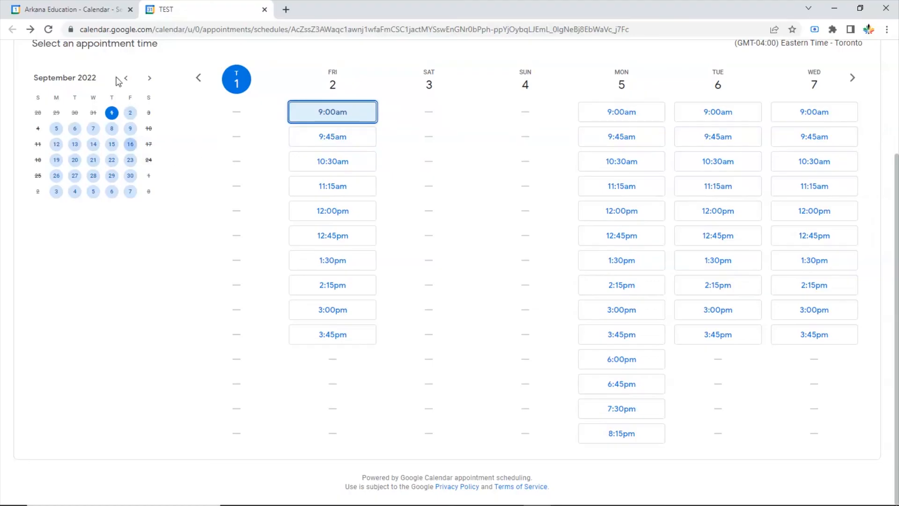
Return to the calendar, close the TEST schedule details and start a new event titled Birth Party on Friday, September 2.
{"action": "left_click", "coordinate": [77, 11]}
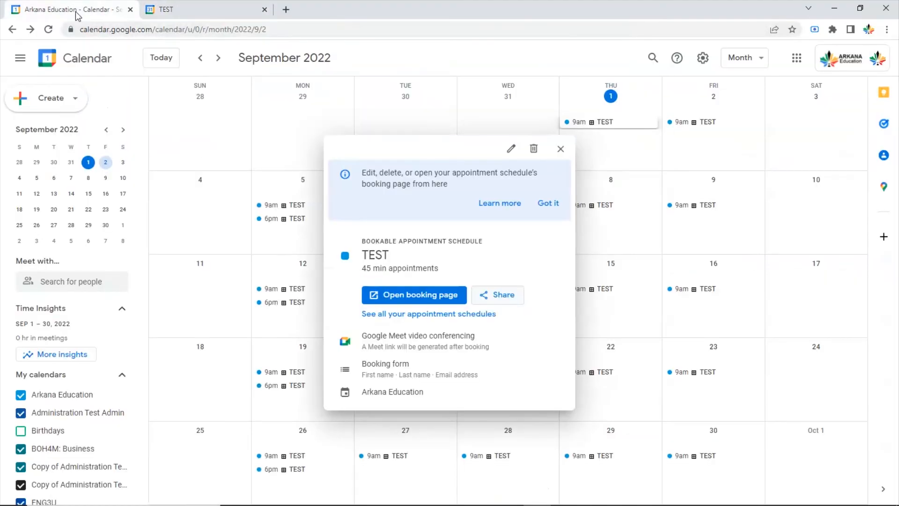
{"action": "left_click", "coordinate": [561, 149]}
{"action": "left_click", "coordinate": [46, 98]}
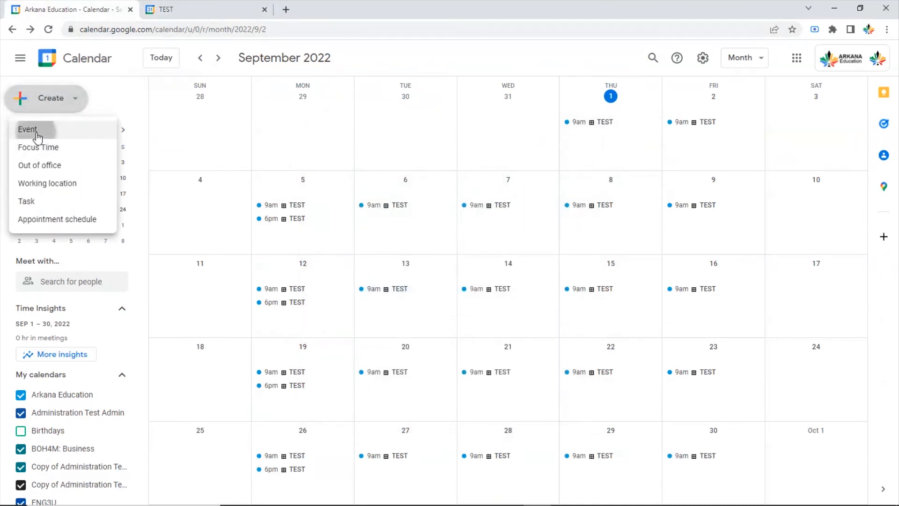
{"action": "left_click", "coordinate": [37, 135]}
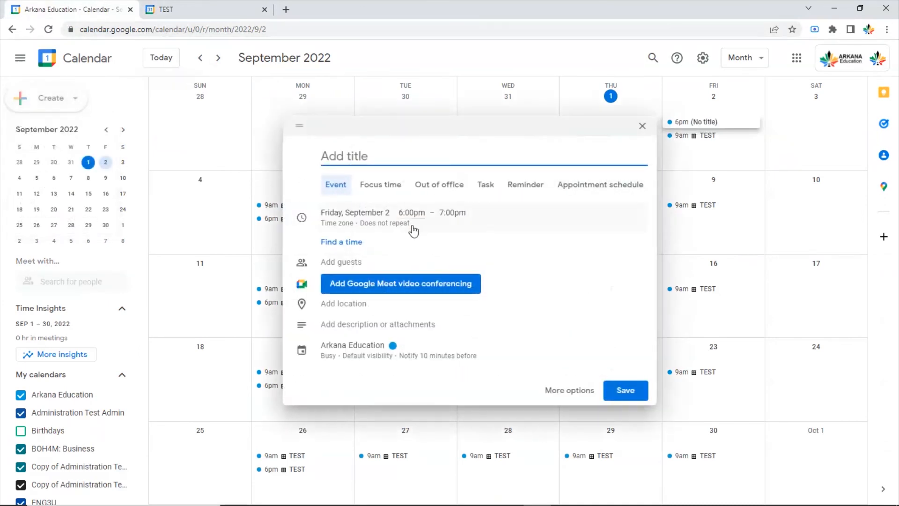
{"action": "type", "text": "Birth Party"}
Set the Birth Party event's start time to 2:30pm and save the event.
{"action": "left_click", "coordinate": [413, 216]}
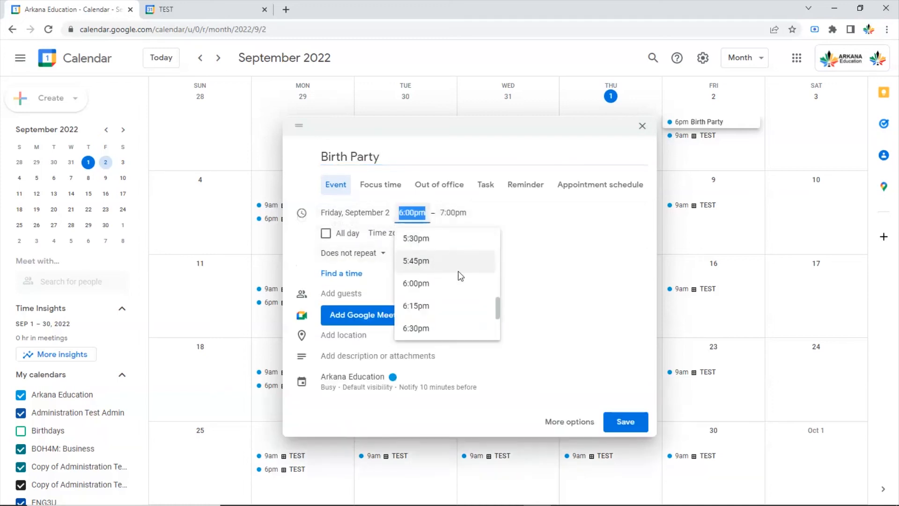
{"action": "scroll", "coordinate": [458, 272], "scroll_direction": "up", "scroll_amount": 6}
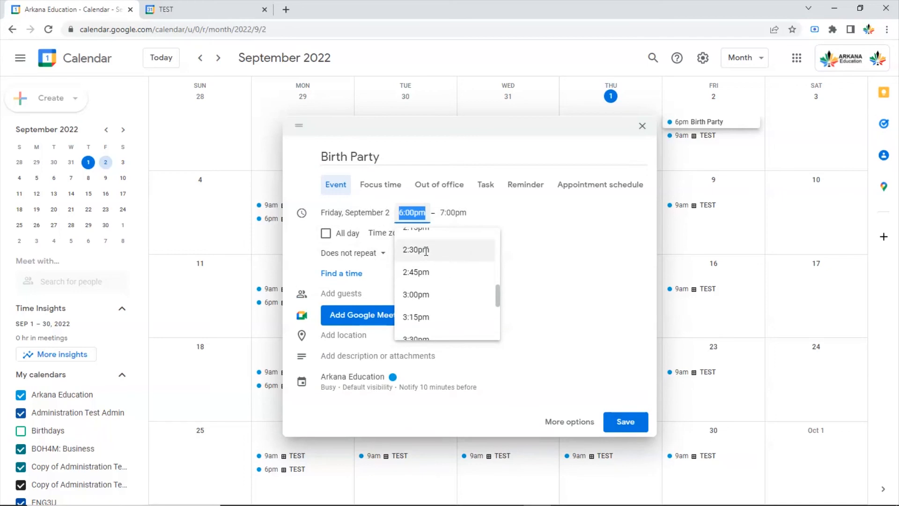
{"action": "left_click", "coordinate": [426, 249]}
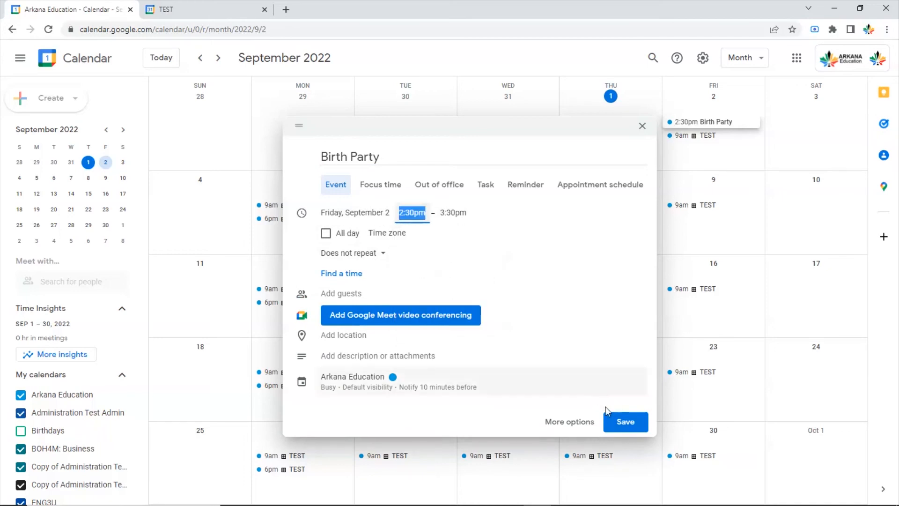
{"action": "left_click", "coordinate": [626, 423]}
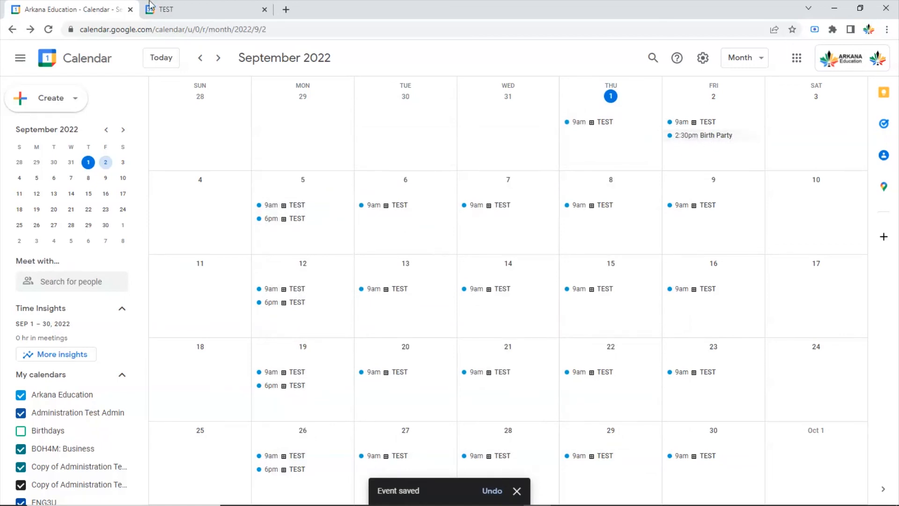
Reload the TEST booking page and compare its Friday, September 2 slots with the events in the calendar.
{"action": "left_click", "coordinate": [185, 10]}
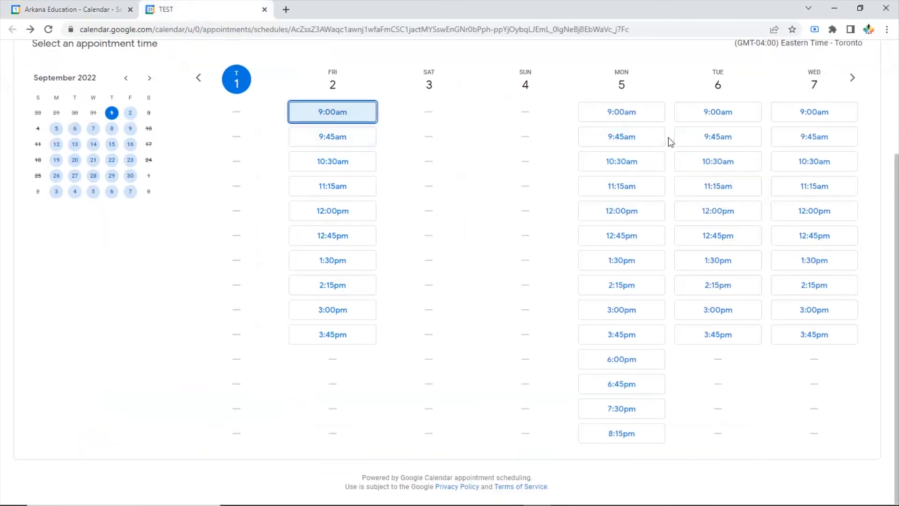
{"action": "left_click", "coordinate": [49, 30]}
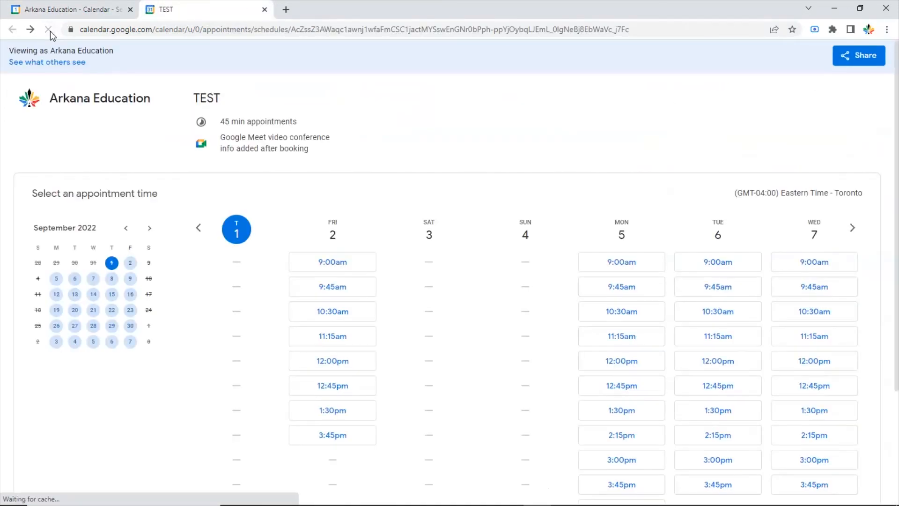
{"action": "scroll", "coordinate": [362, 307], "scroll_direction": "down", "scroll_amount": 2}
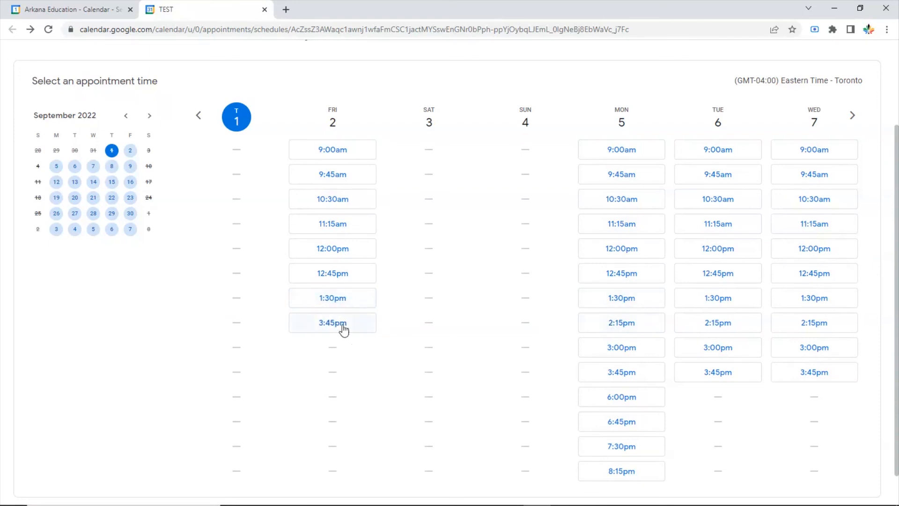
{"action": "left_click", "coordinate": [54, 9]}
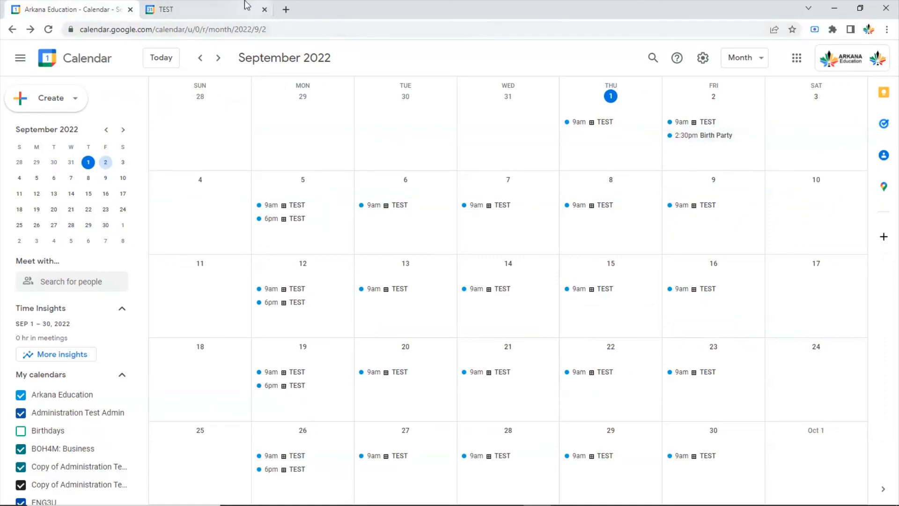
{"action": "left_click", "coordinate": [261, 4]}
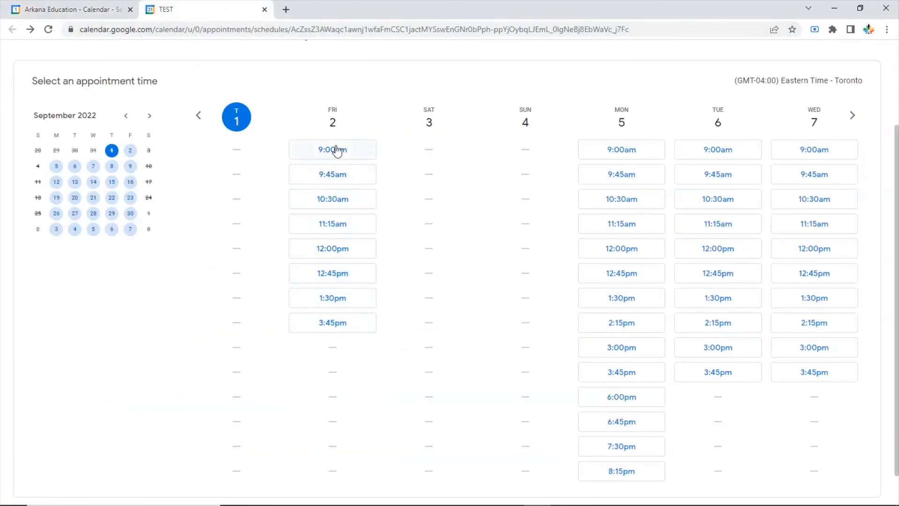
{"action": "left_click", "coordinate": [54, 3]}
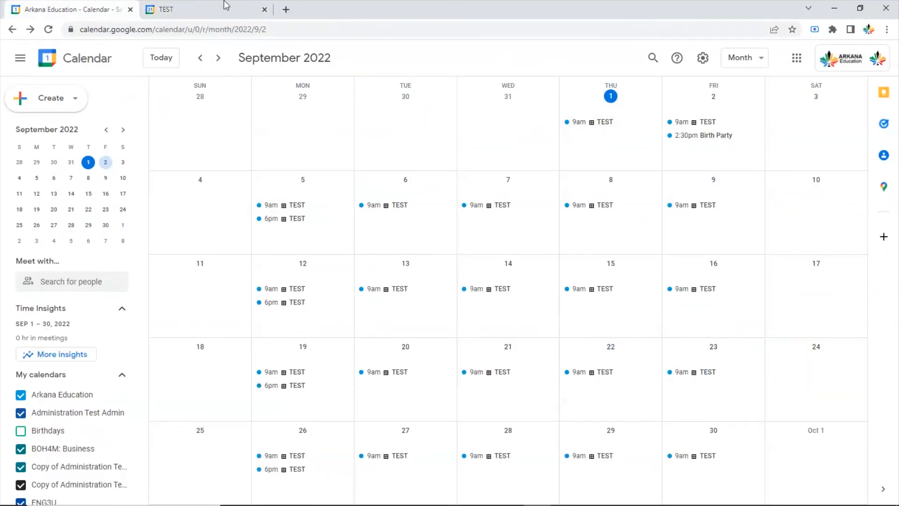
{"action": "left_click", "coordinate": [176, 6]}
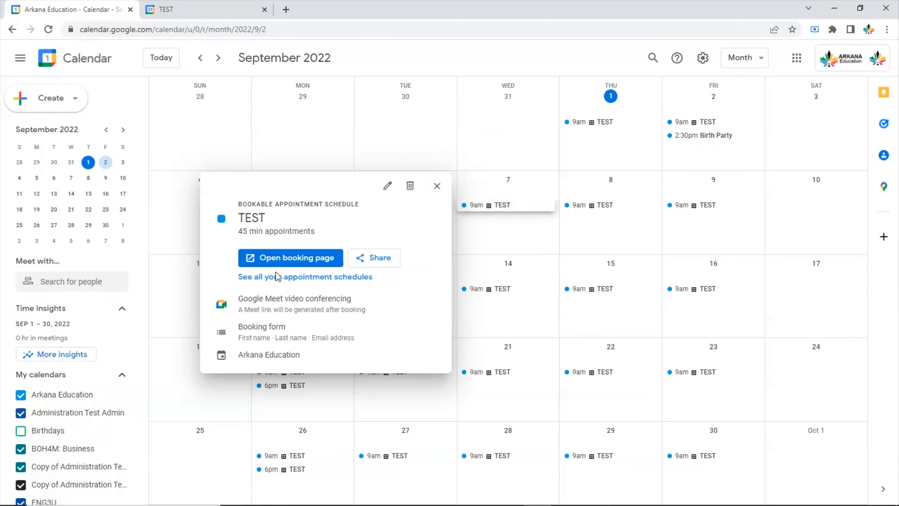
Open the sharing options for the TEST schedule and examine its single booking page link.
{"action": "left_click", "coordinate": [389, 258]}
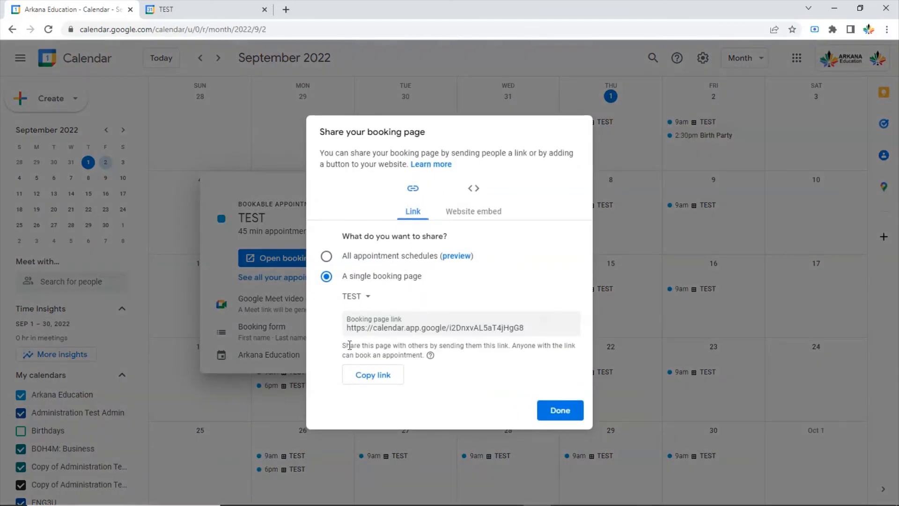
{"action": "left_click", "coordinate": [369, 326]}
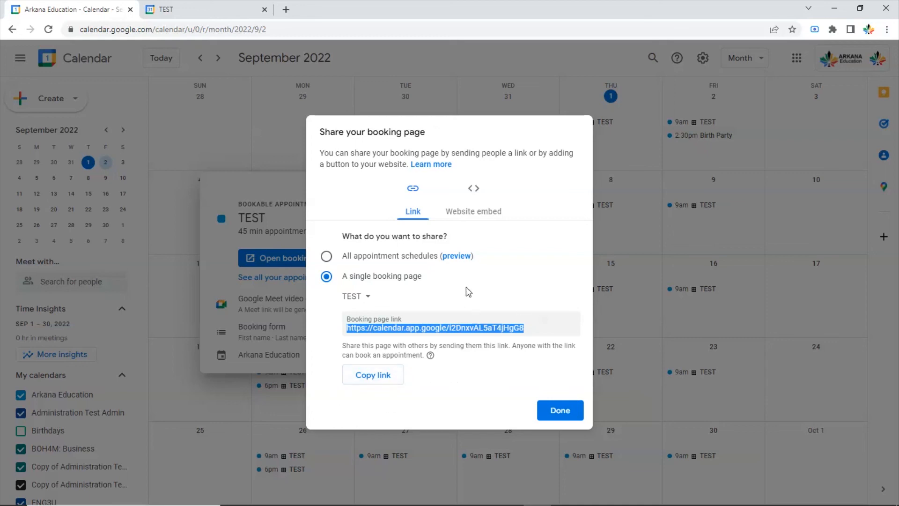
{"action": "left_click", "coordinate": [344, 257]}
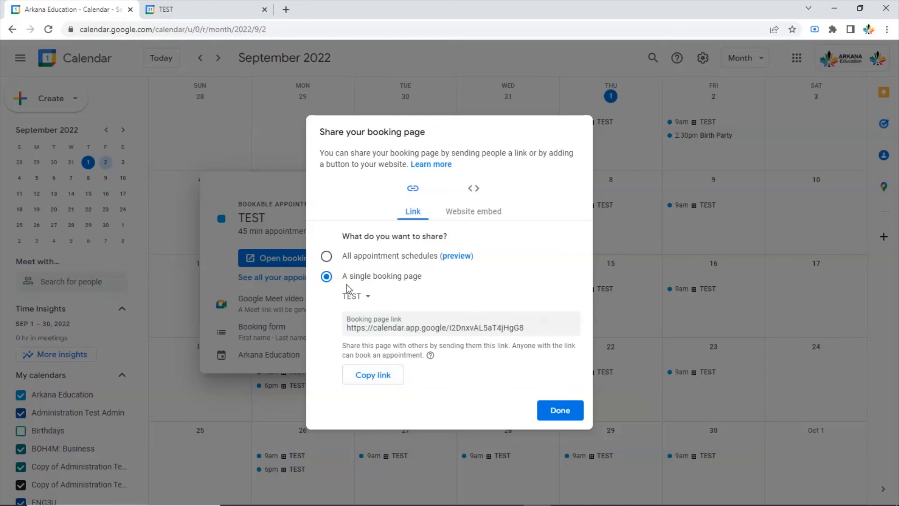